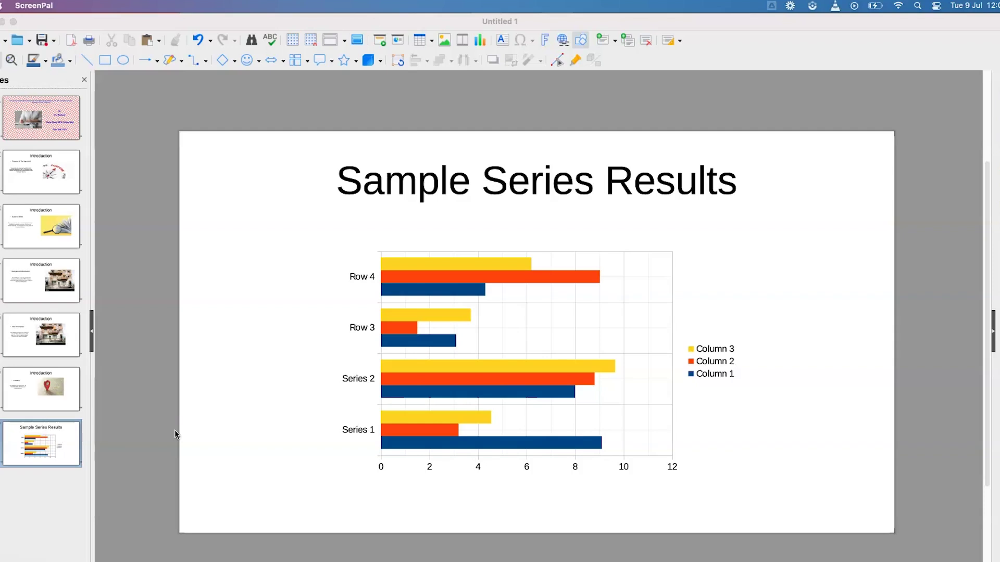
- Select slide 7, 'Sample Series Results', and bring up its context menu
left_click(121, 448)
left_click(31, 446)
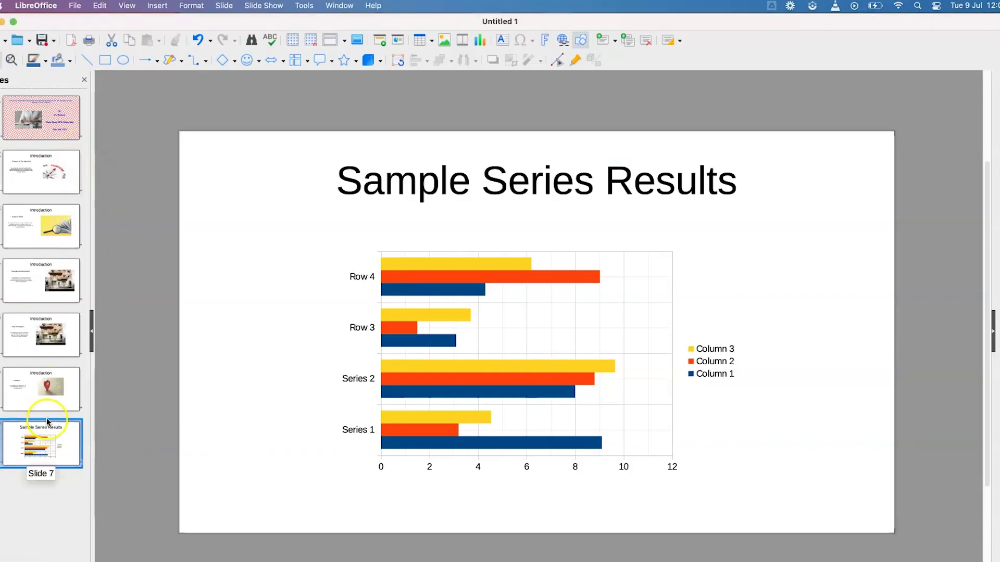
right_click(58, 449)
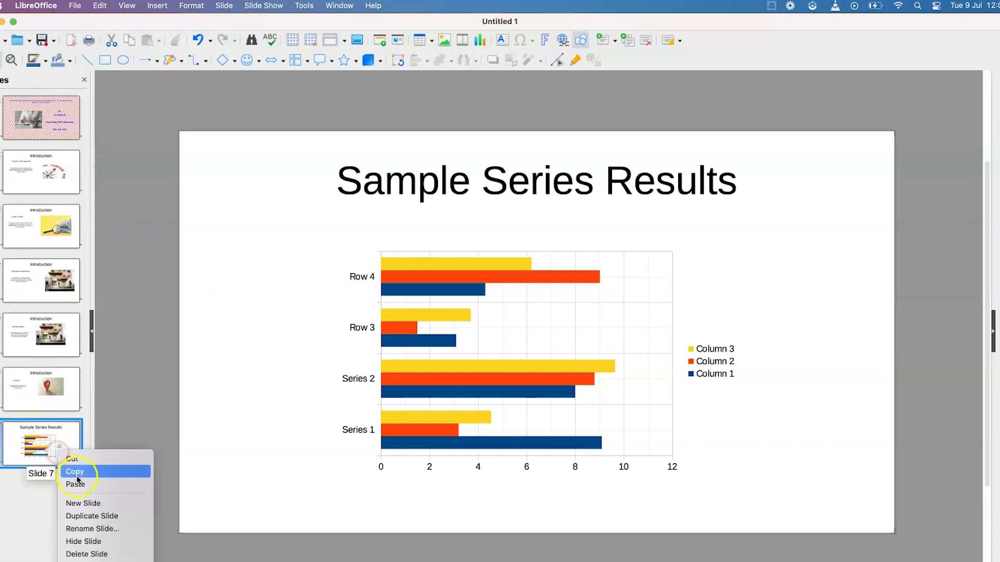
- Insert a blank eighth slide after 'Sample Series Results' and focus it
left_click(85, 504)
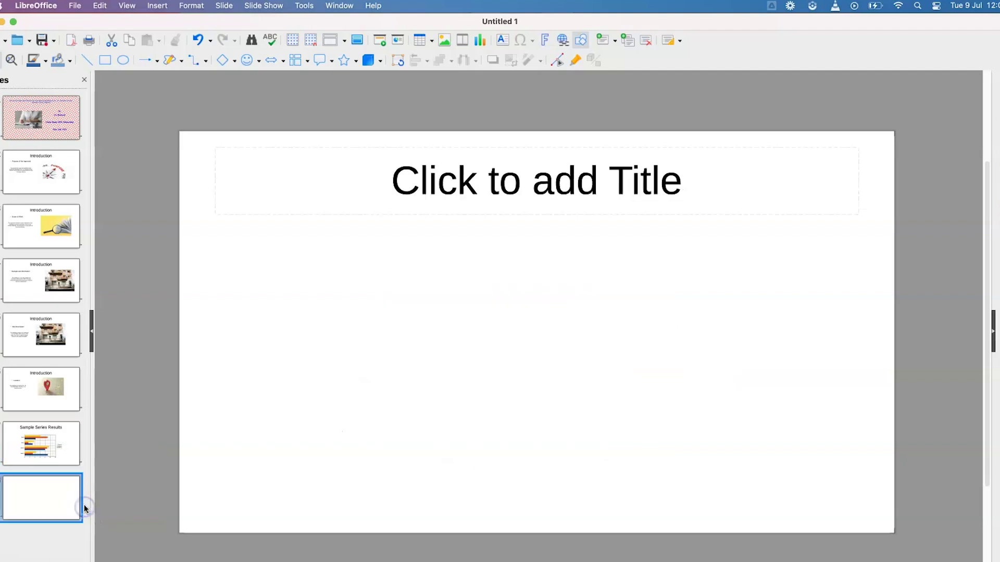
left_click(377, 286)
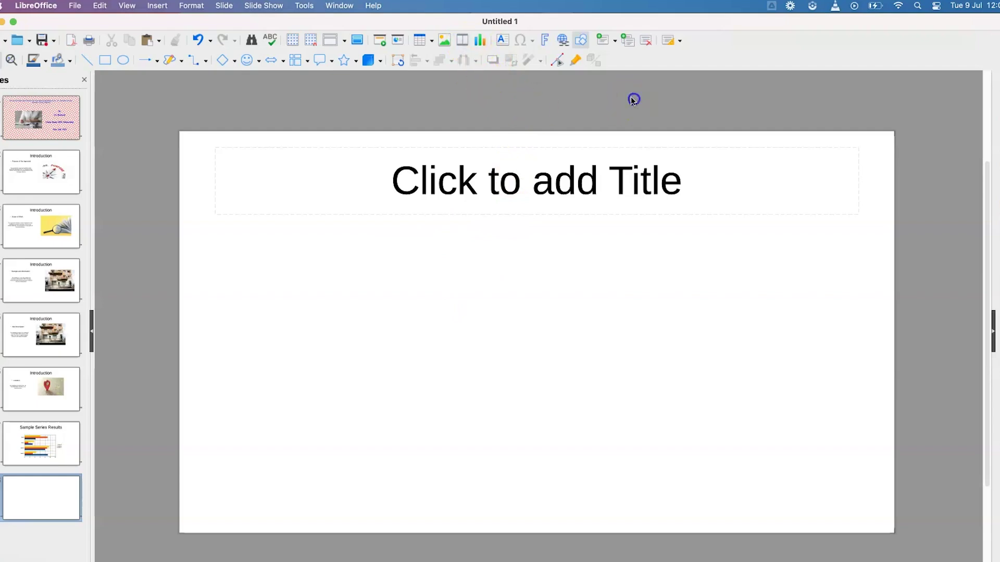
left_click(461, 41)
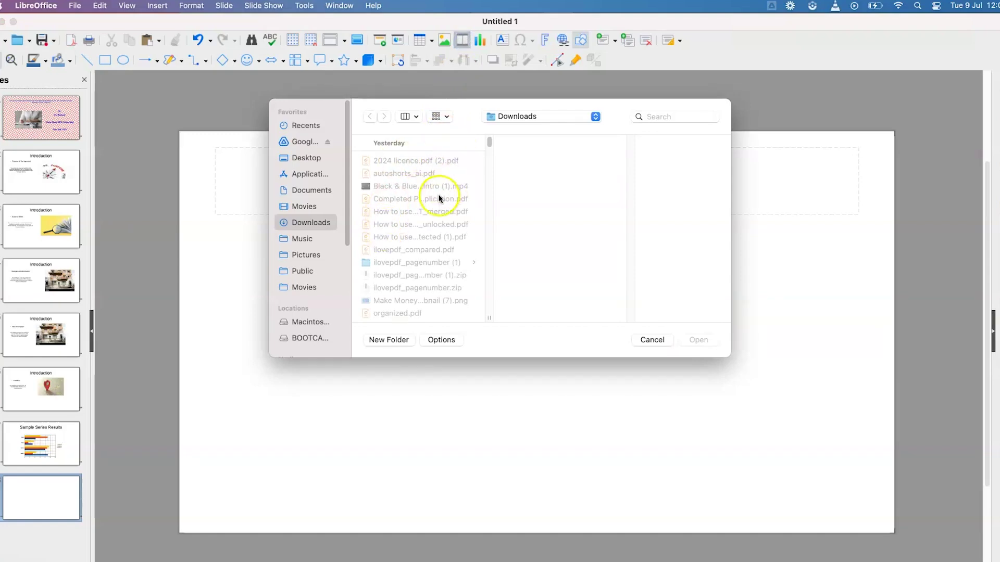
left_click(436, 212)
scroll(408, 256, "down", 5)
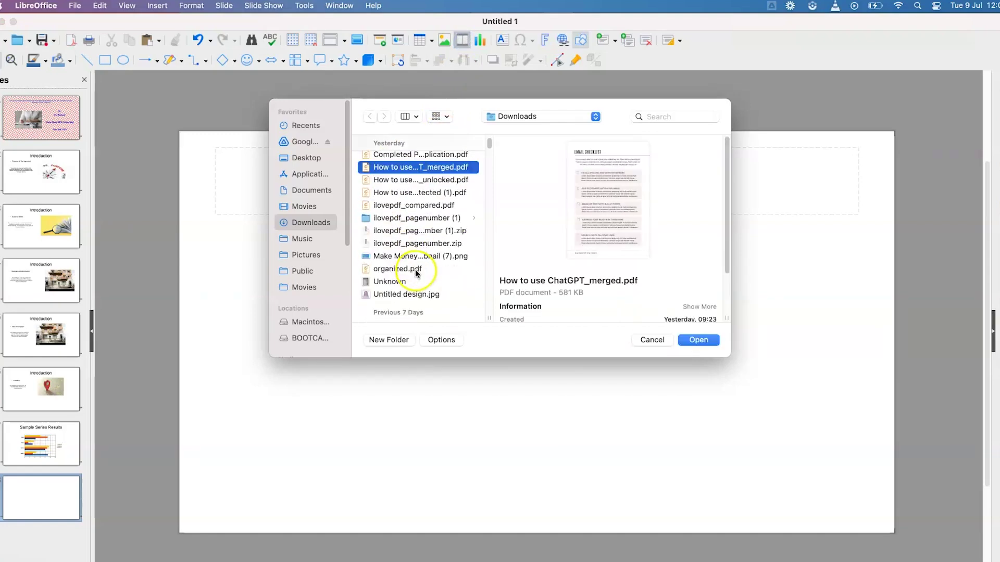
scroll(415, 268, "down", 10)
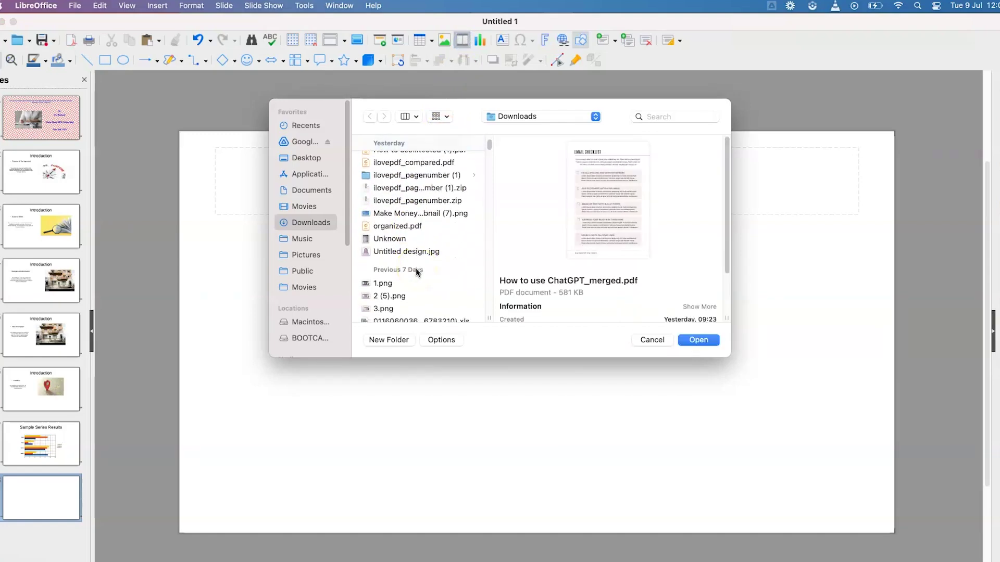
scroll(419, 263, "down", 15)
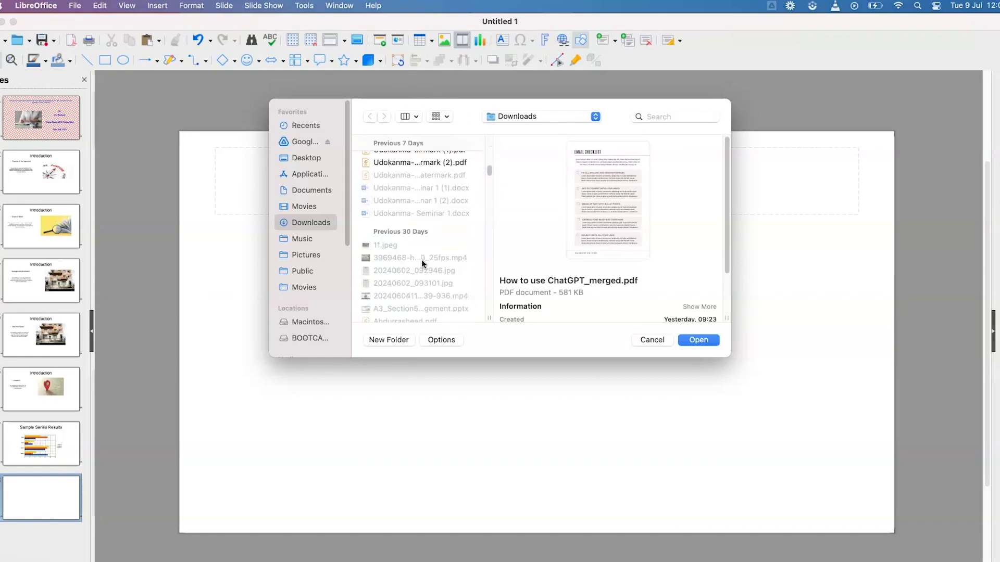
left_click(423, 255)
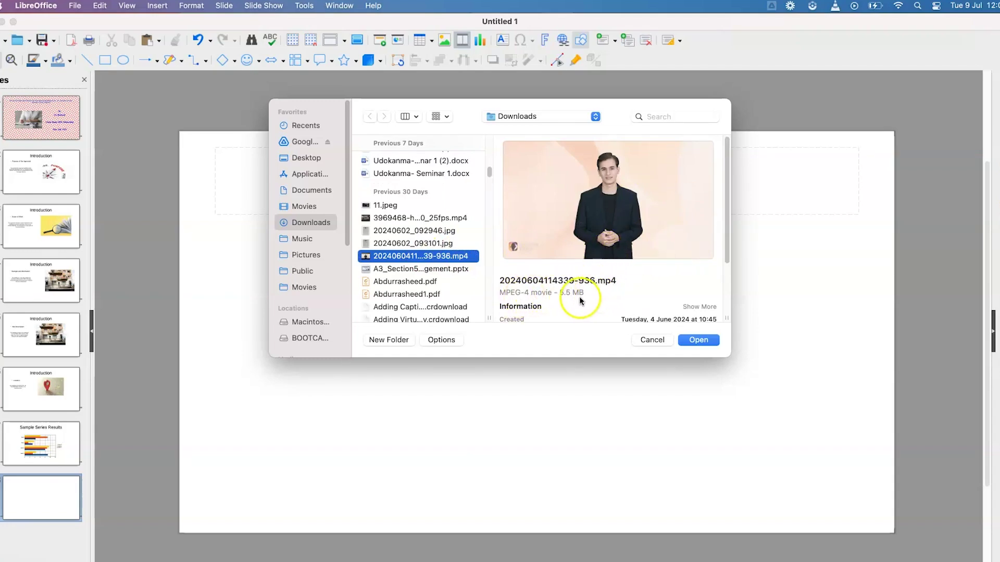
left_click(700, 341)
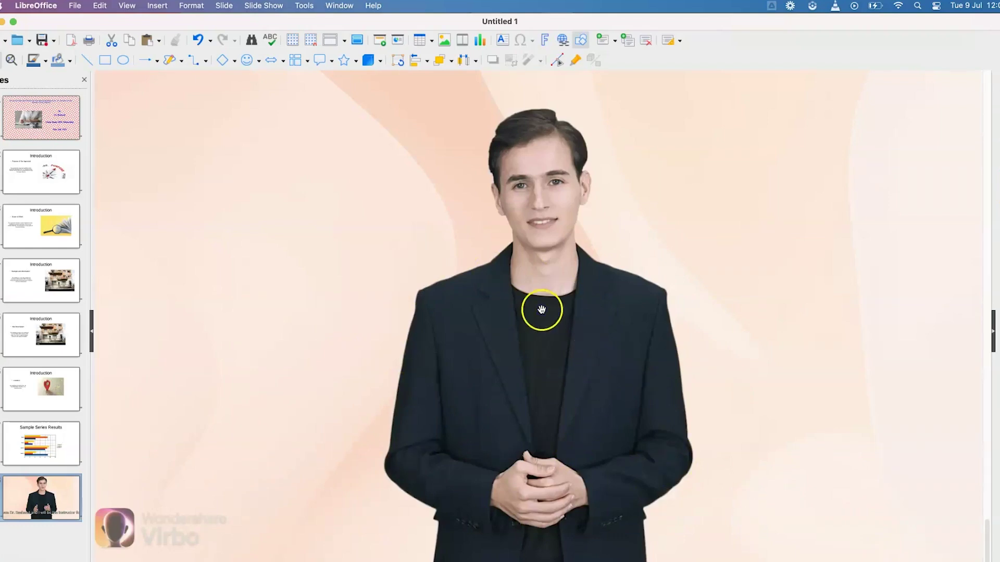
- Shrink the video by dragging its top-left corner inward, then show its properties
scroll(385, 283, "down", 3)
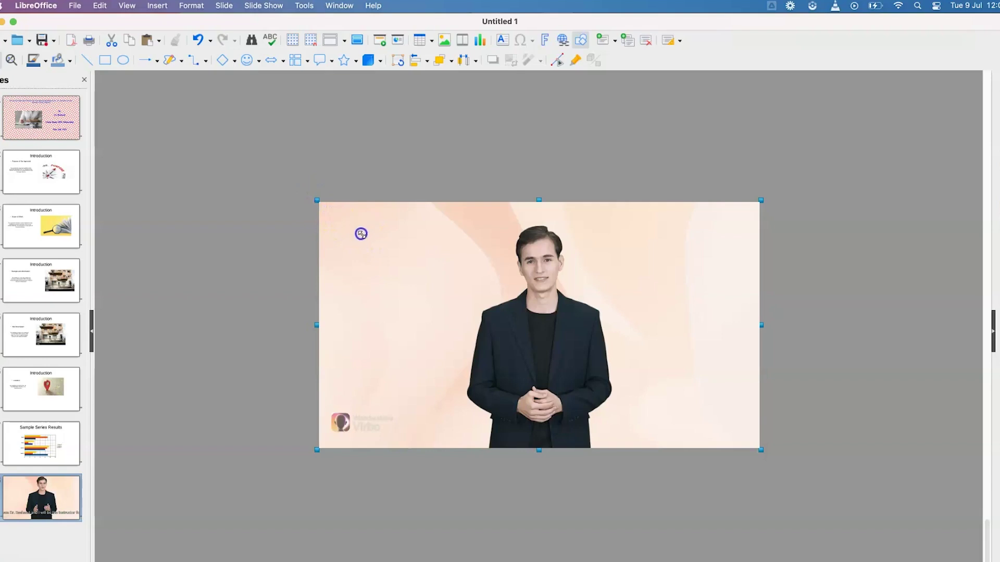
left_click_drag(361, 234, 431, 268)
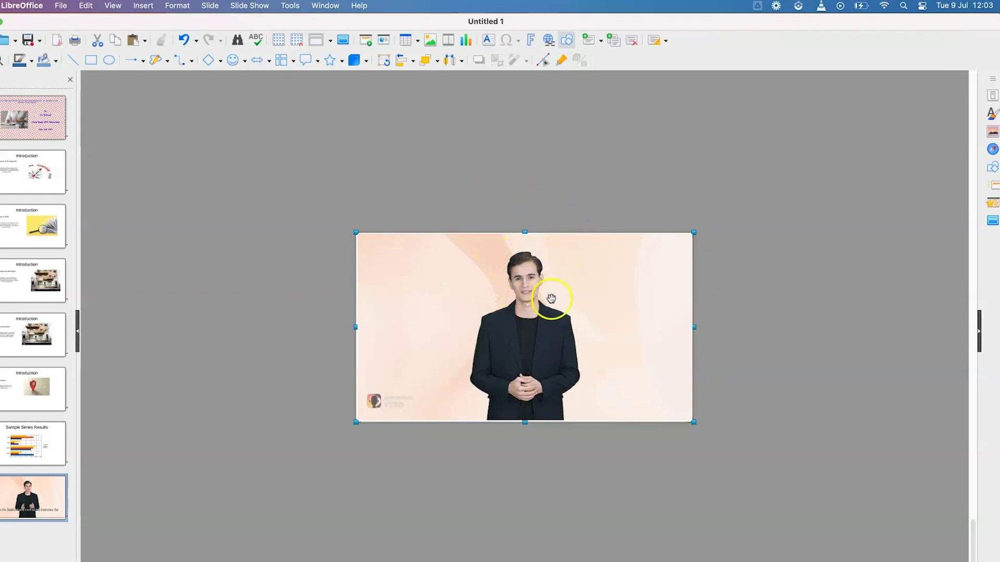
left_click(993, 98)
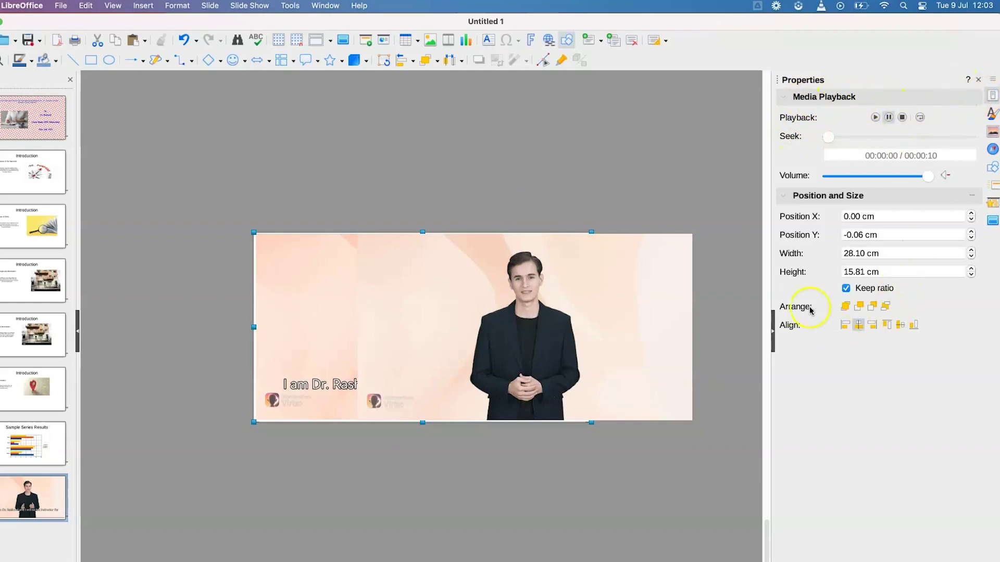
- Expand Media Playback, preview the 10-second presenter video, and stop it at the start
left_click(799, 99)
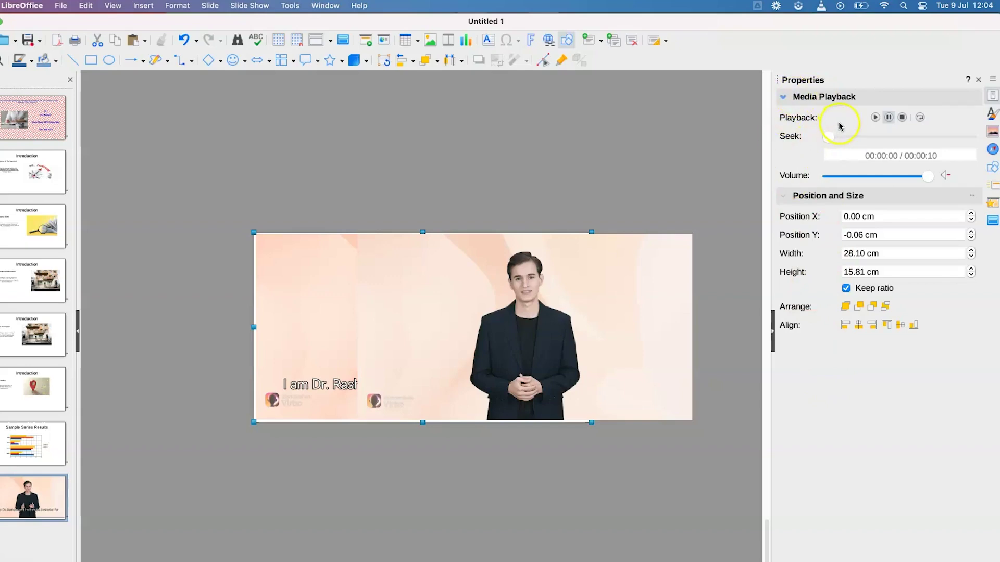
left_click(873, 118)
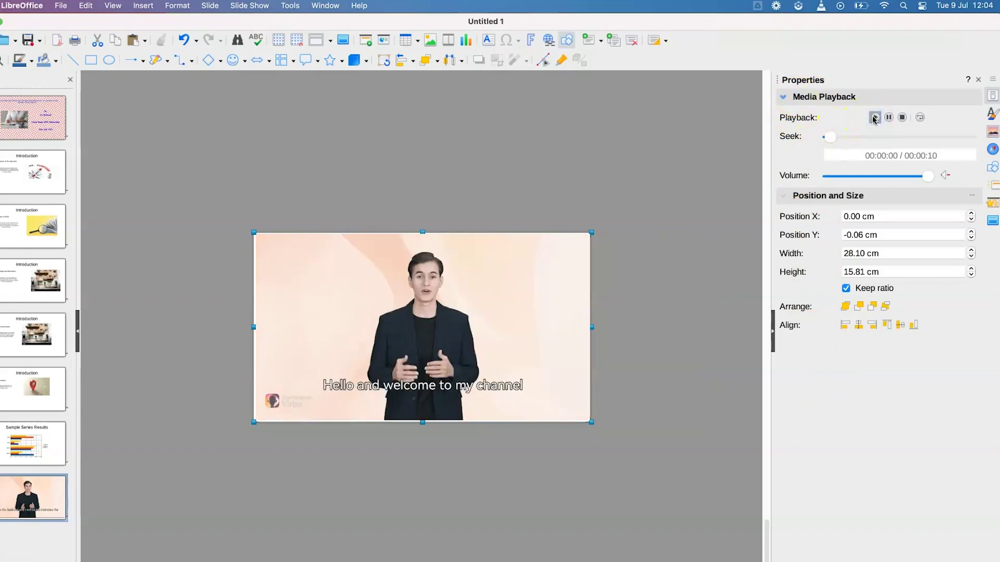
left_click(874, 118)
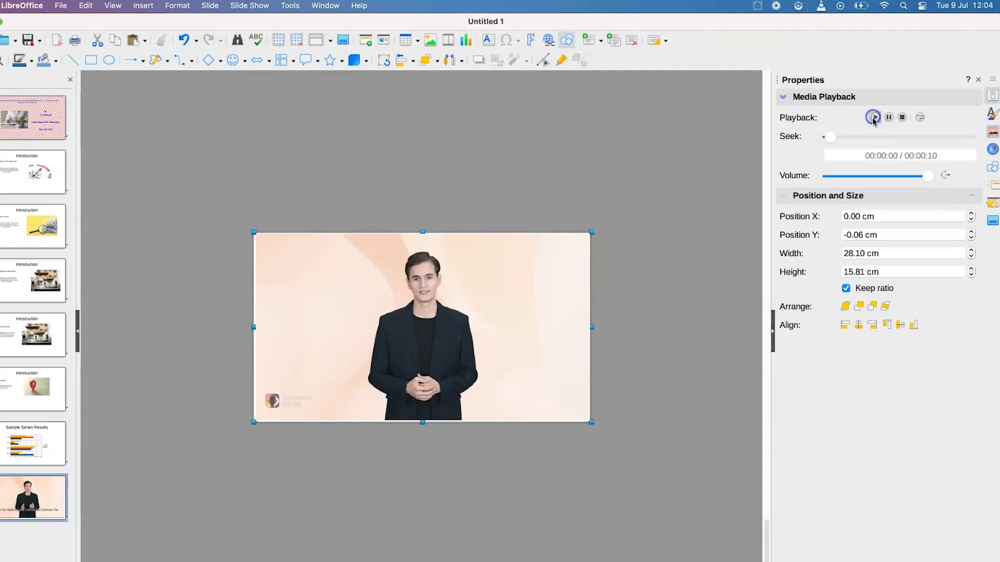
left_click(901, 118)
- Position the video at X 0.90 cm and Y 0.50 cm
left_click(972, 232)
left_click(971, 232)
left_click(972, 232)
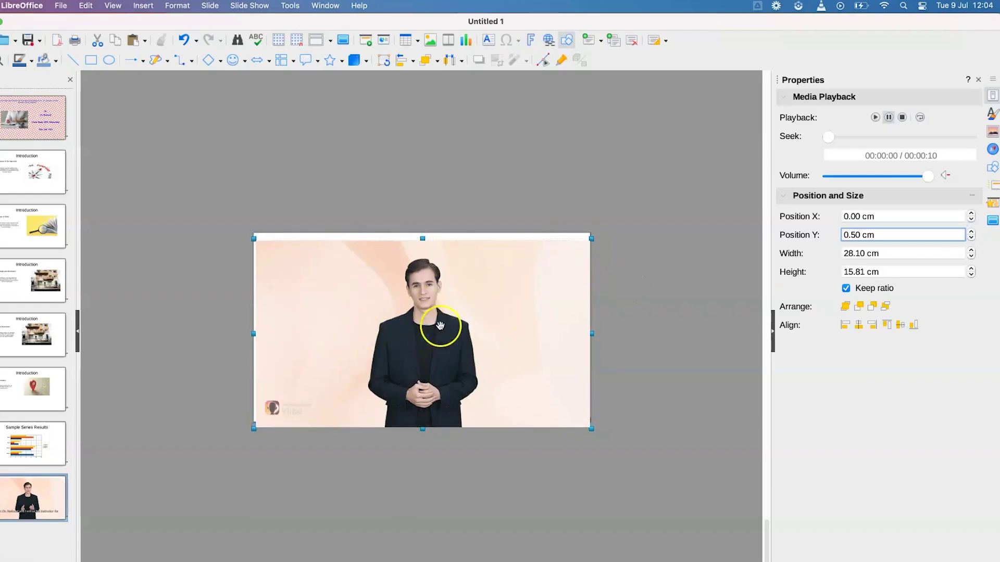
left_click(972, 214)
left_click(972, 215)
left_click(971, 214)
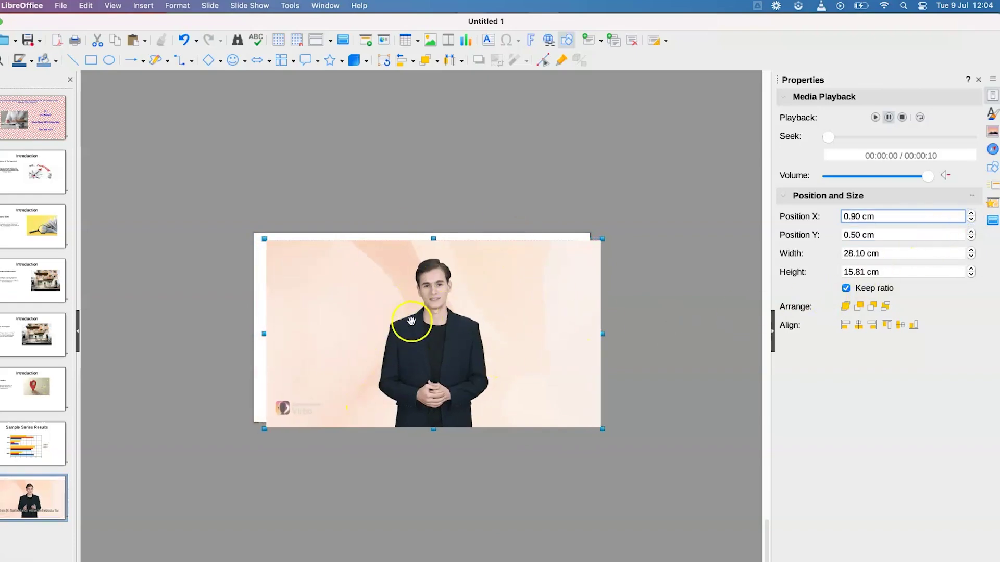
- Resize the video to 27.55 × 15.50 cm and turn on Keep ratio
left_click(972, 250)
left_click(971, 250)
left_click(971, 250)
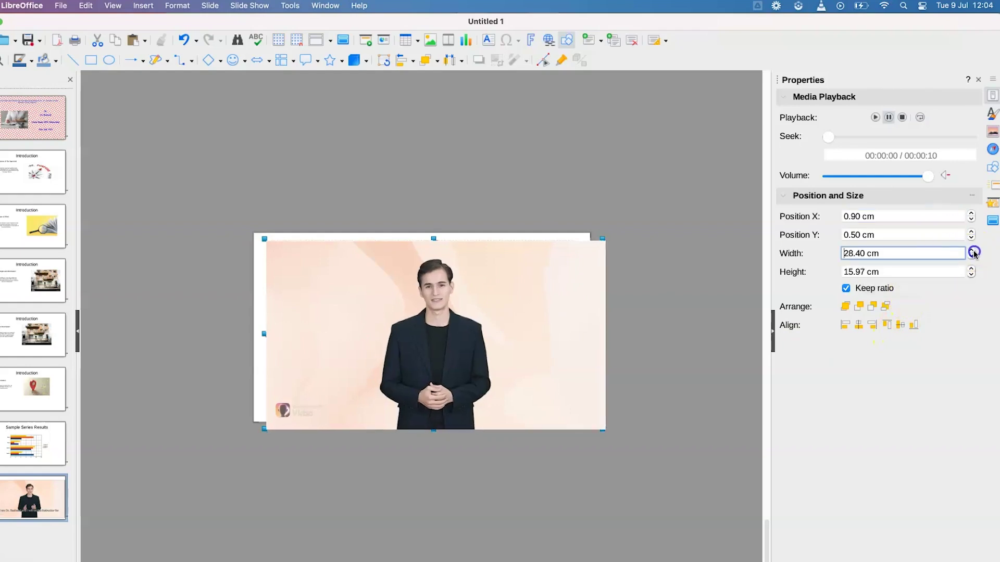
left_click(972, 250)
left_click(971, 250)
left_click(971, 250)
left_click(972, 250)
left_click(972, 274)
left_click(972, 274)
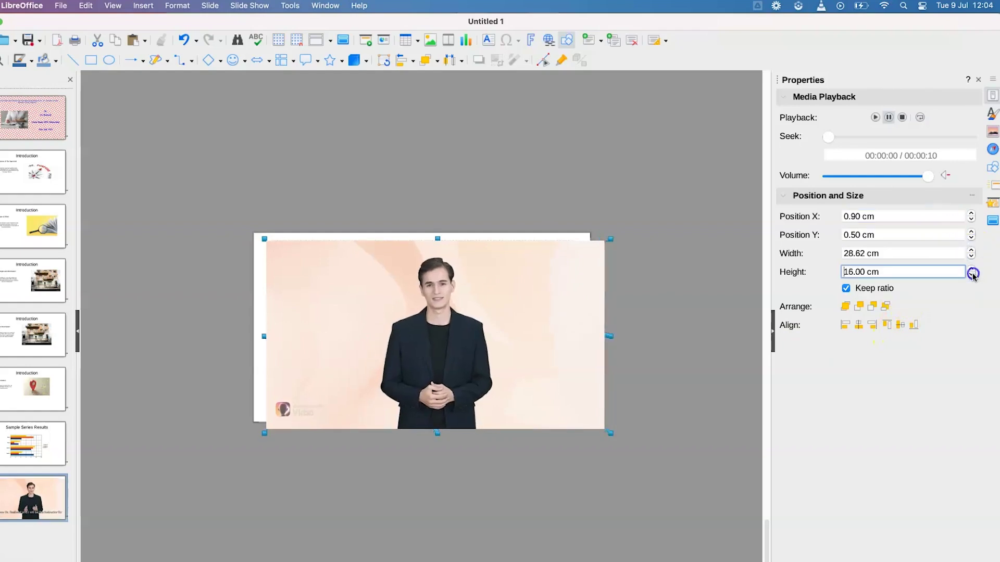
left_click(971, 275)
left_click(971, 275)
left_click(971, 274)
left_click(972, 275)
left_click(972, 275)
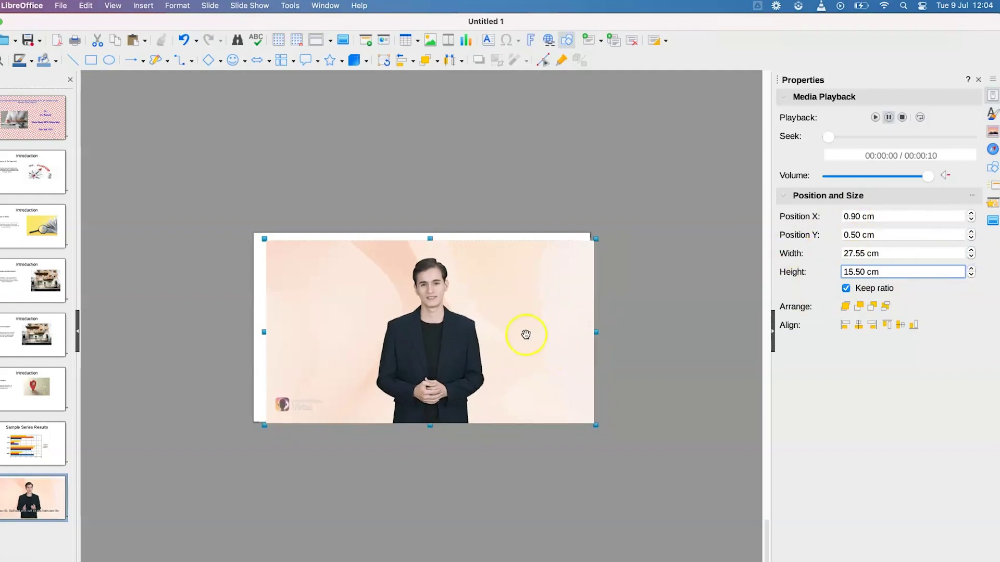
left_click(848, 289)
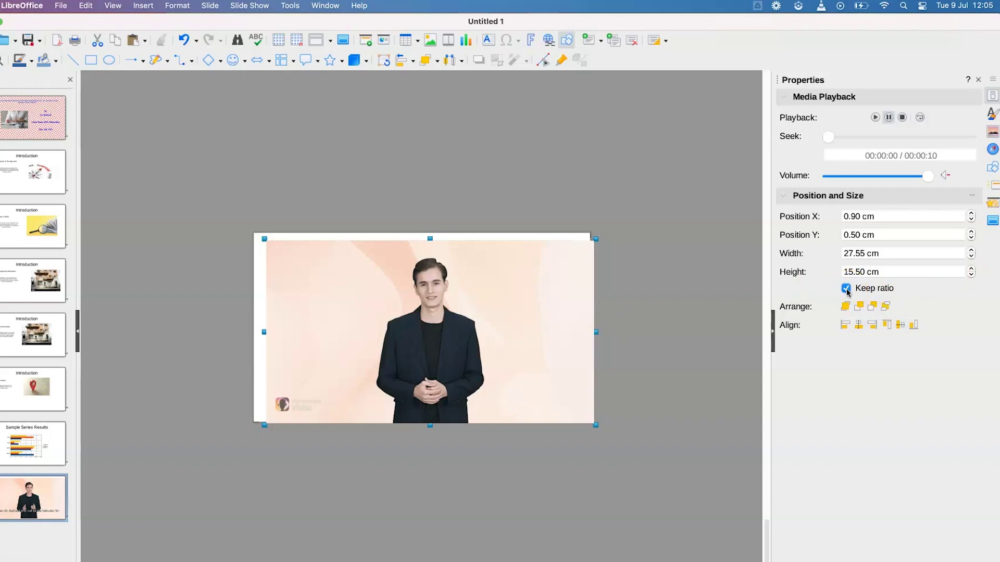
- Try the Arrange options, bringing the video forward and then sending it behind other objects
left_click(842, 313)
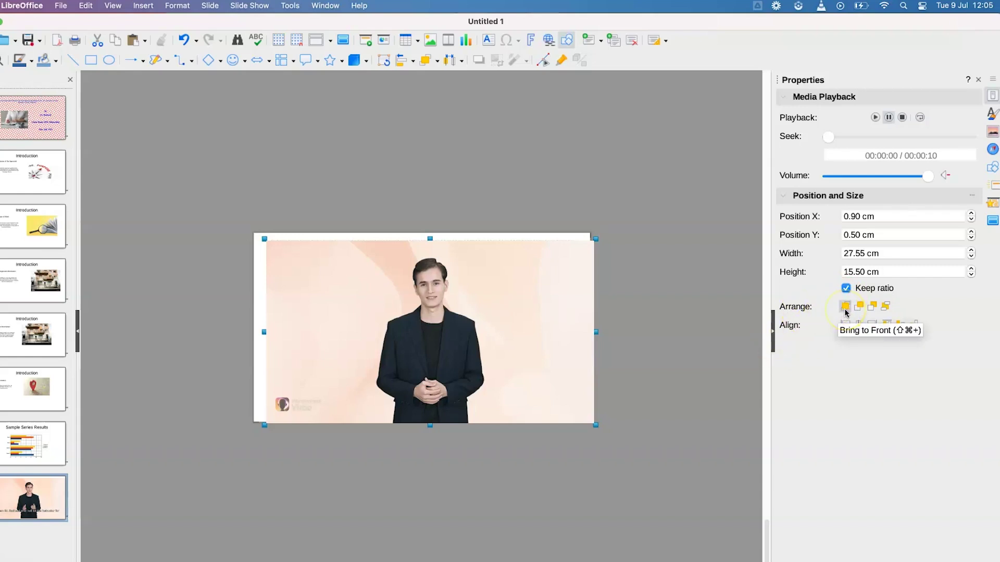
left_click(860, 310)
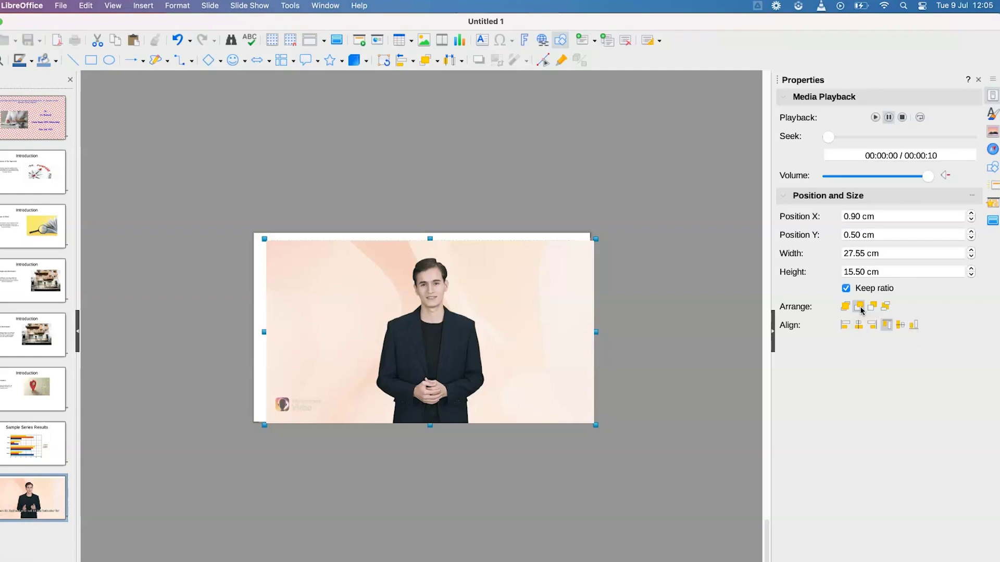
left_click(887, 306)
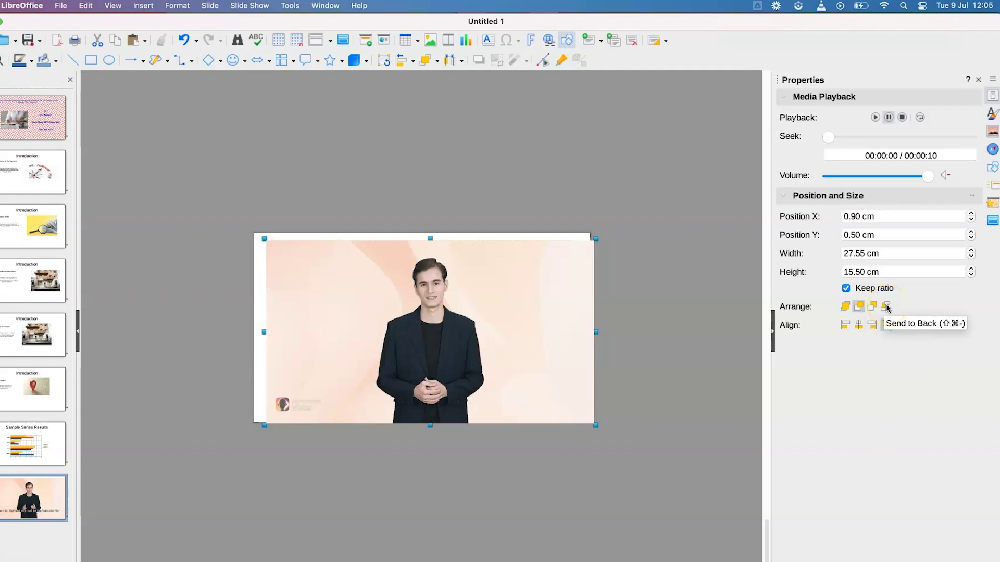
- Drag the video to the slide's top-left corner at 0, 0, then view the Introduction slide
left_click(842, 319)
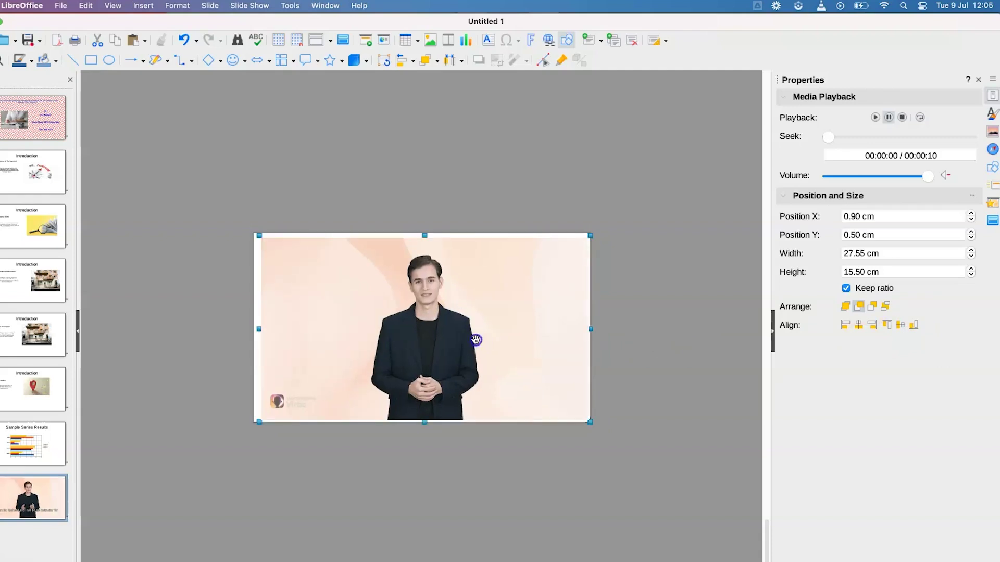
left_click_drag(476, 340, 471, 337)
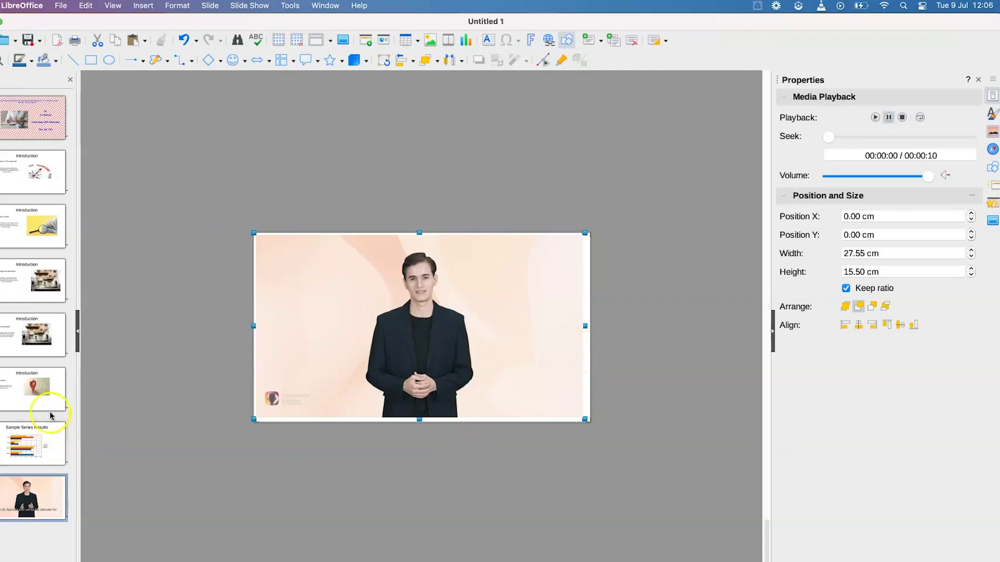
left_click(49, 394)
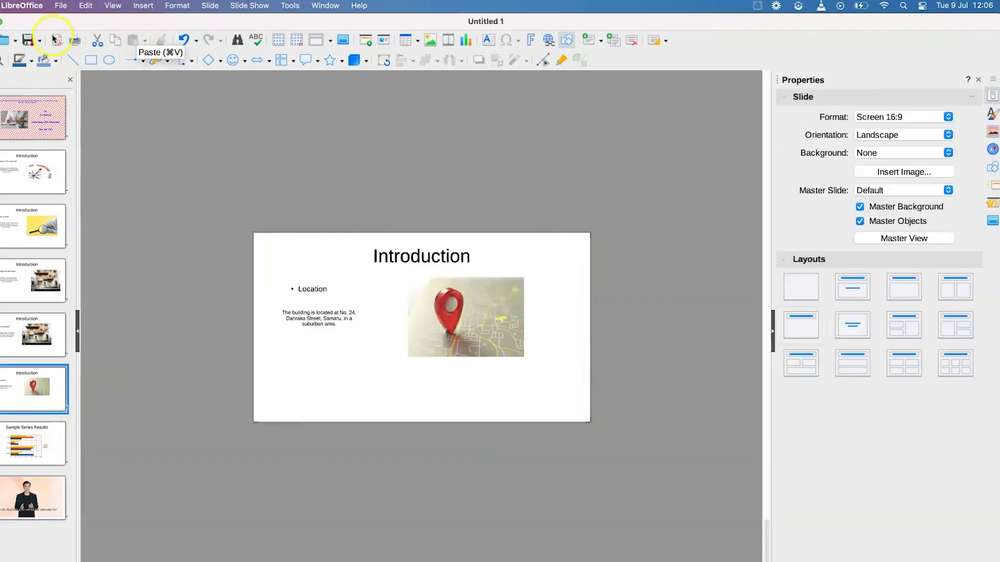
left_click(367, 43)
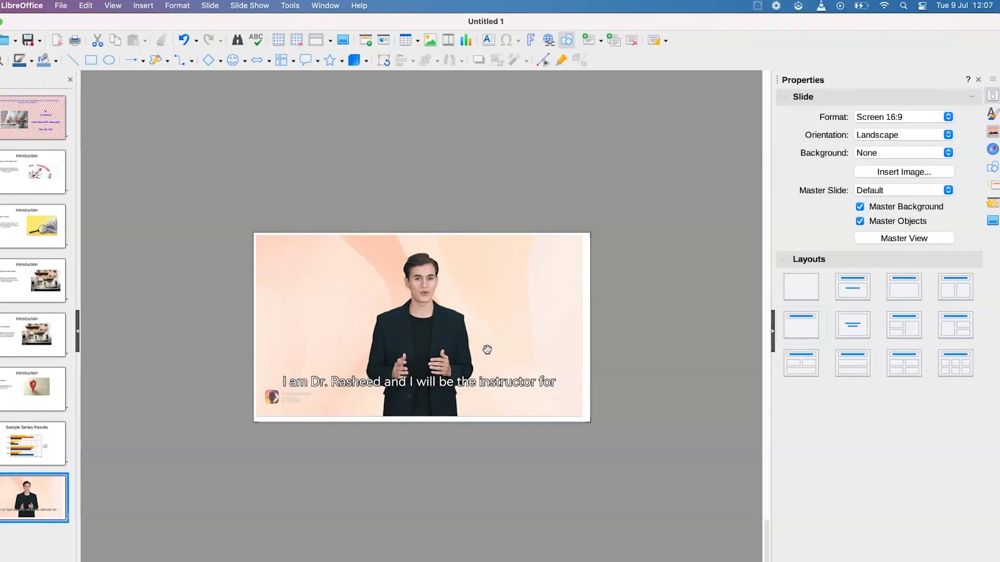
- Insert the 8:21 1.mp3 audio clip and drag its 5 × 5 cm icon to the bottom-left corner
left_click(447, 40)
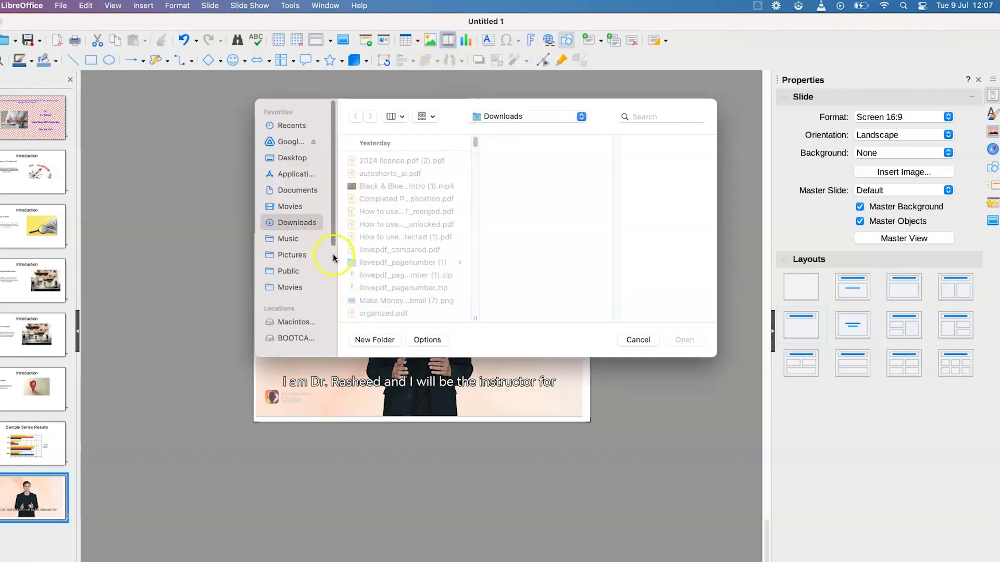
left_click(301, 227)
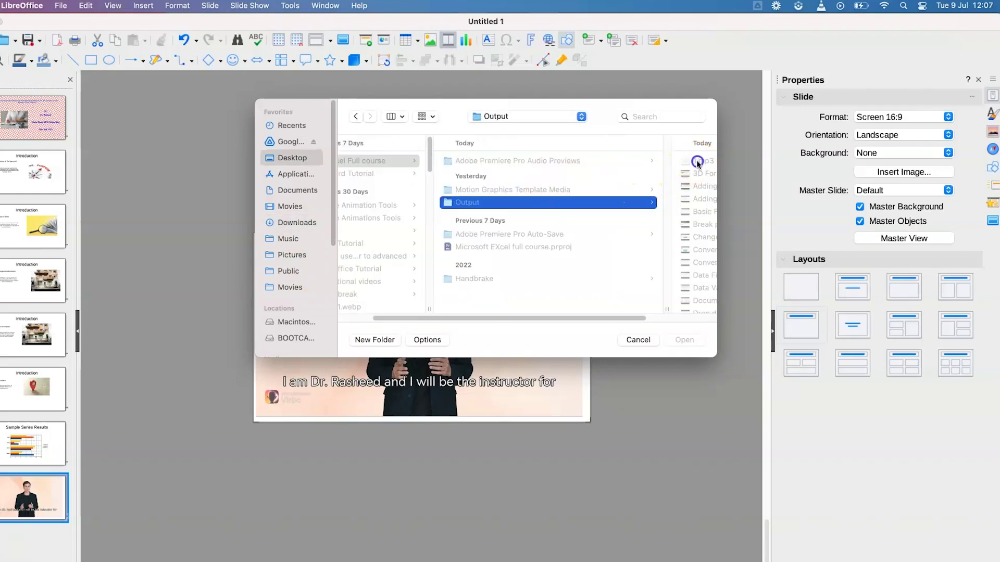
left_click(698, 161)
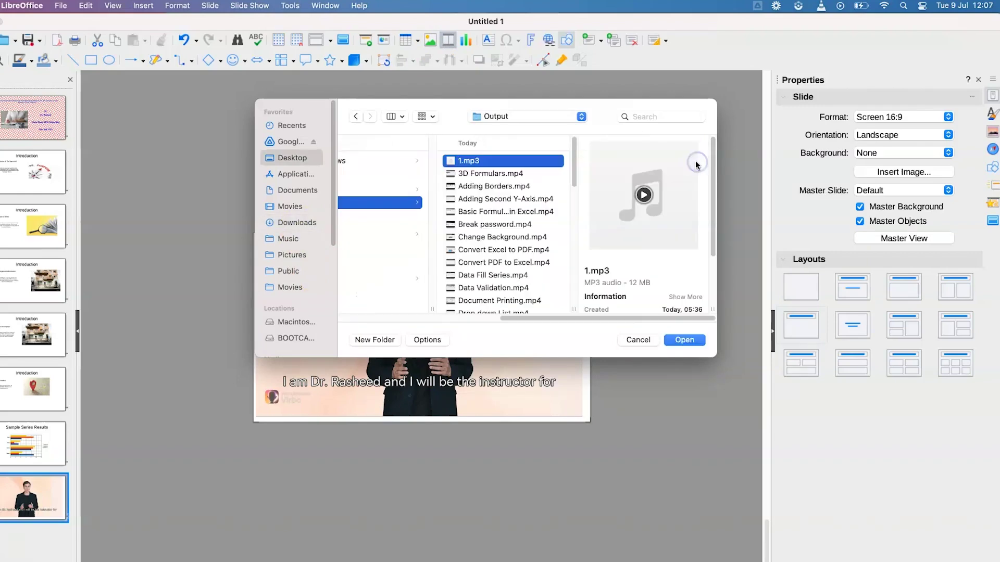
left_click(686, 340)
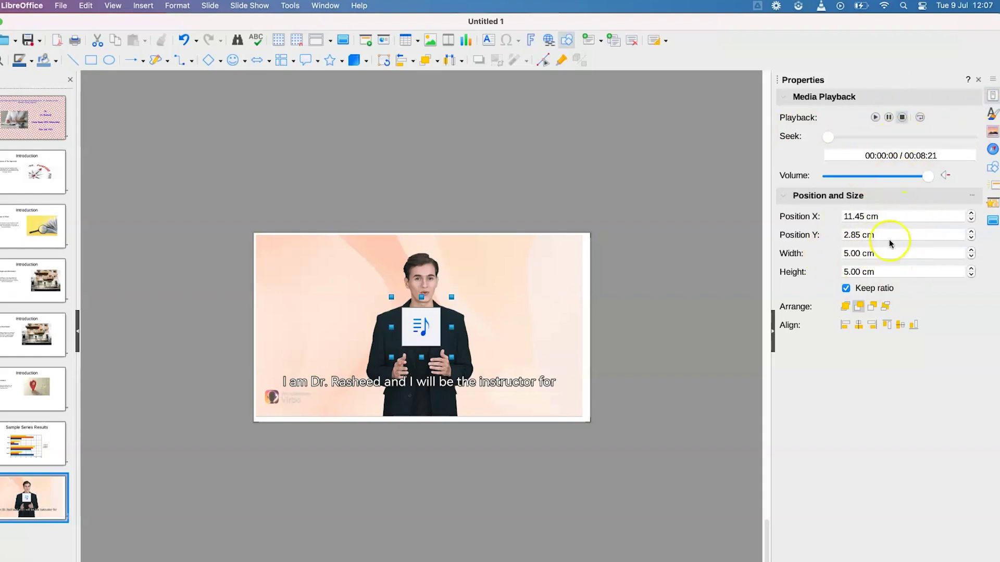
left_click_drag(412, 340, 266, 405)
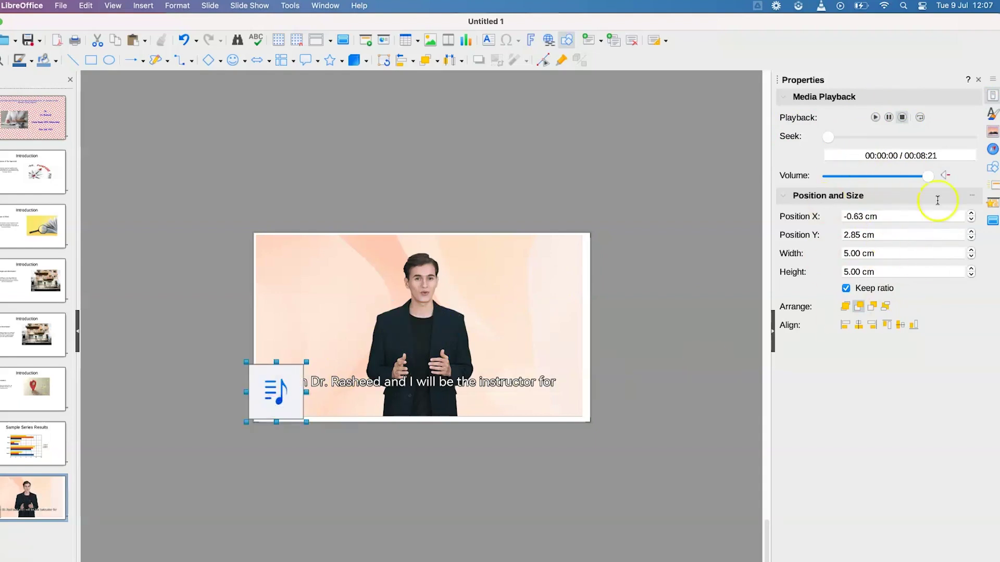